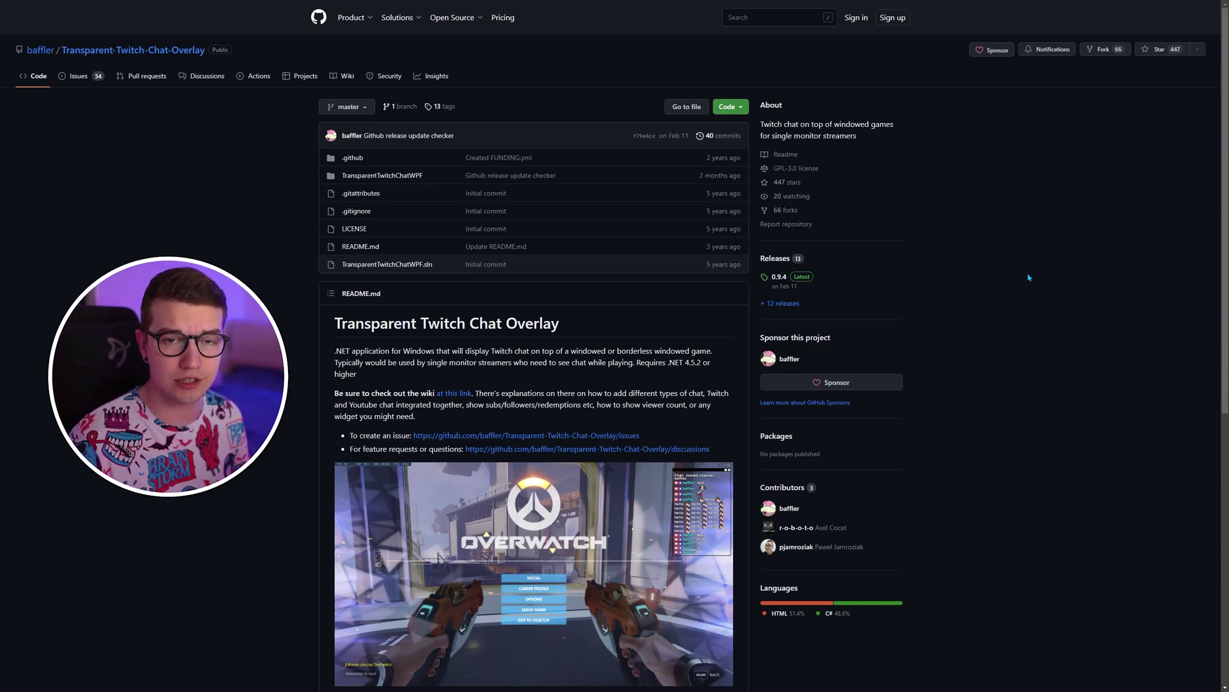
Download TwitchChatOverlay-Installer.exe for release 0.9.4 from the repository's releases page
scroll(698, 334, "down", 7)
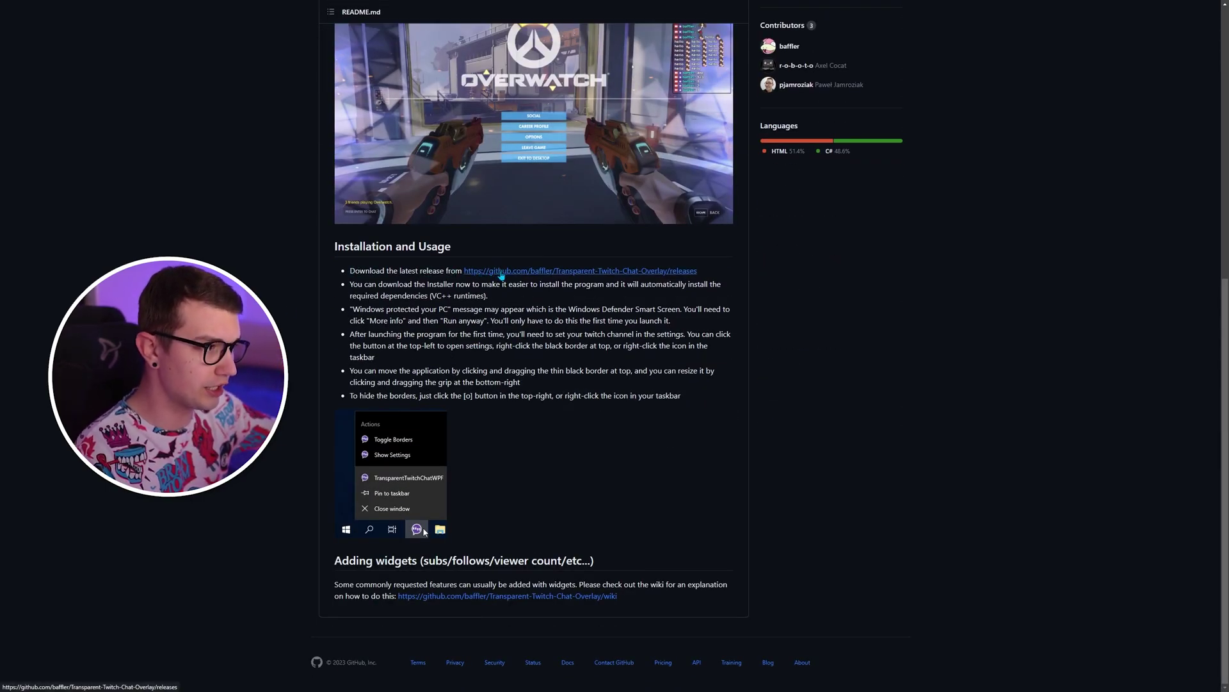
left_click(502, 277)
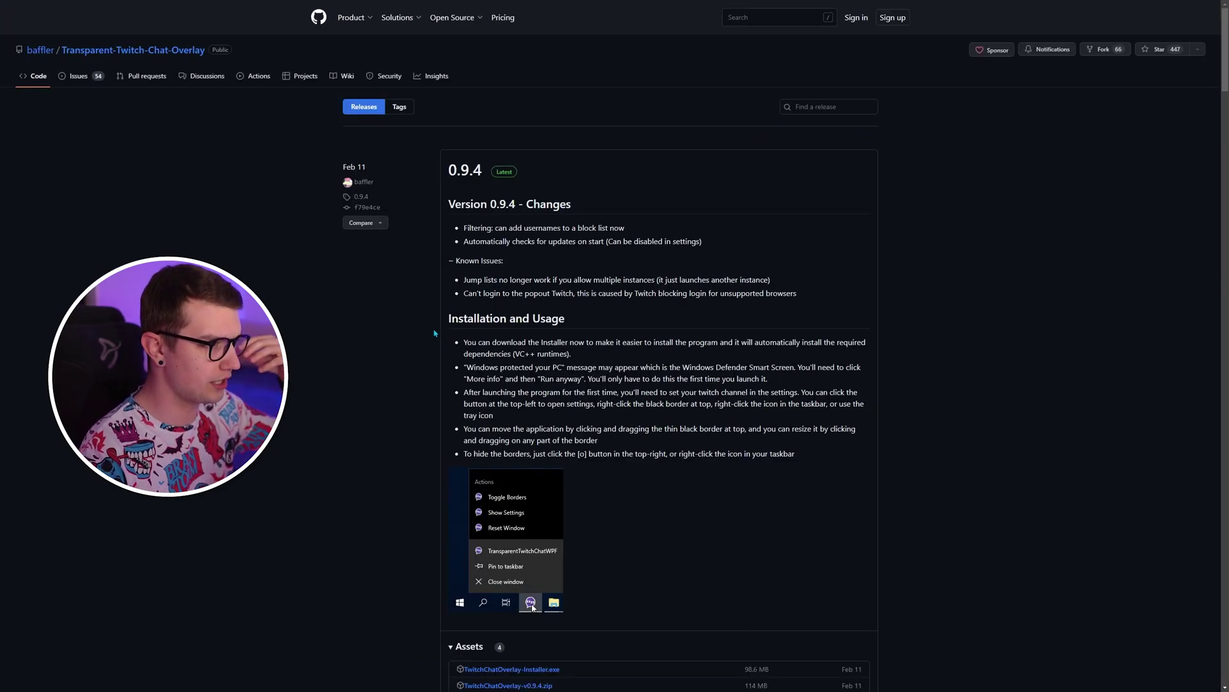
scroll(425, 298, "down", 3)
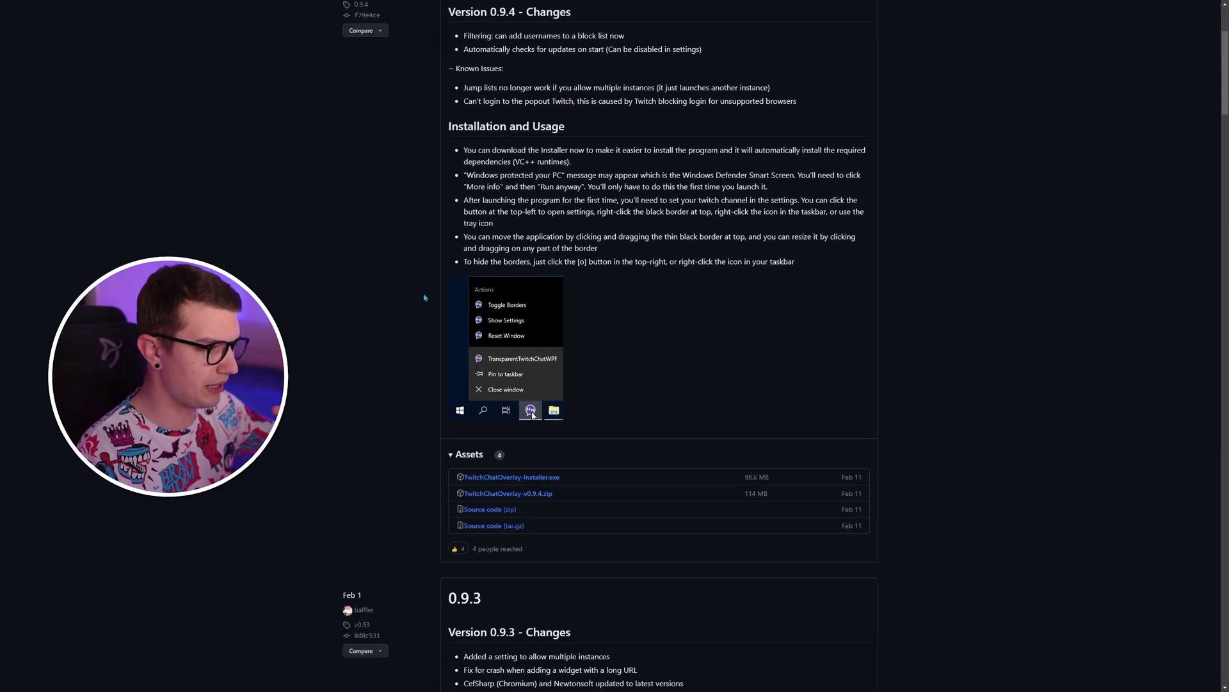
left_click(545, 486)
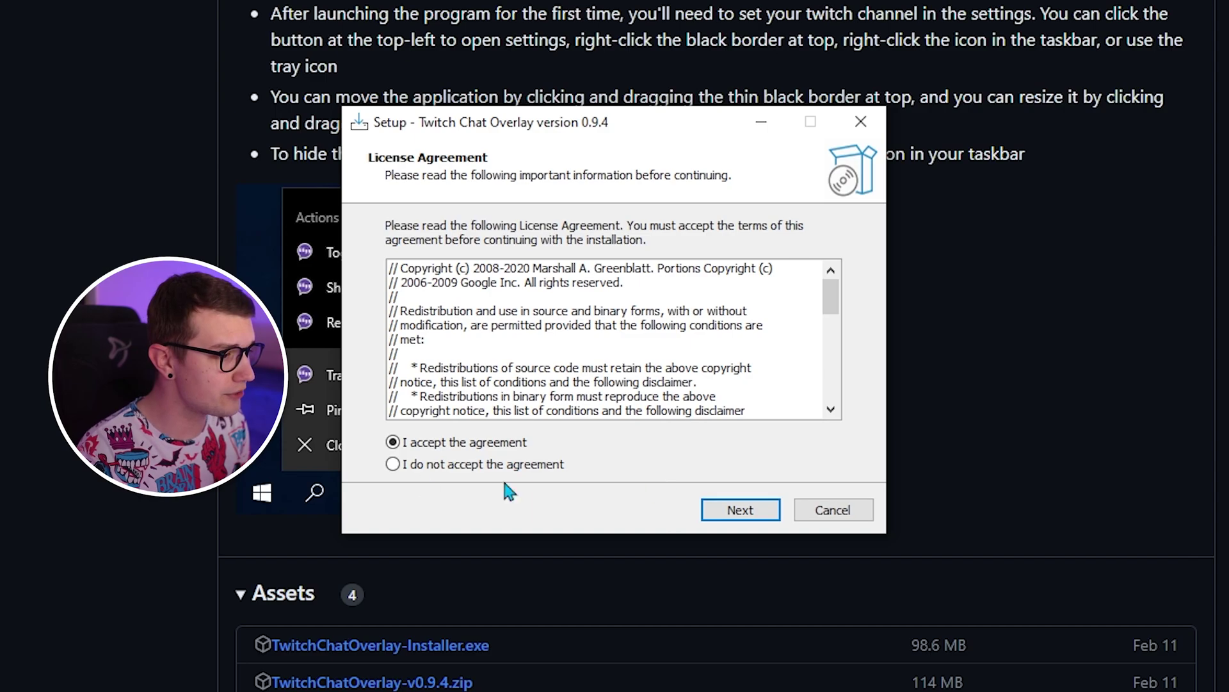
Accept the license agreement and install Twitch Chat Overlay 0.9.4 with a desktop shortcut
left_click(707, 511)
left_click(718, 512)
left_click(721, 520)
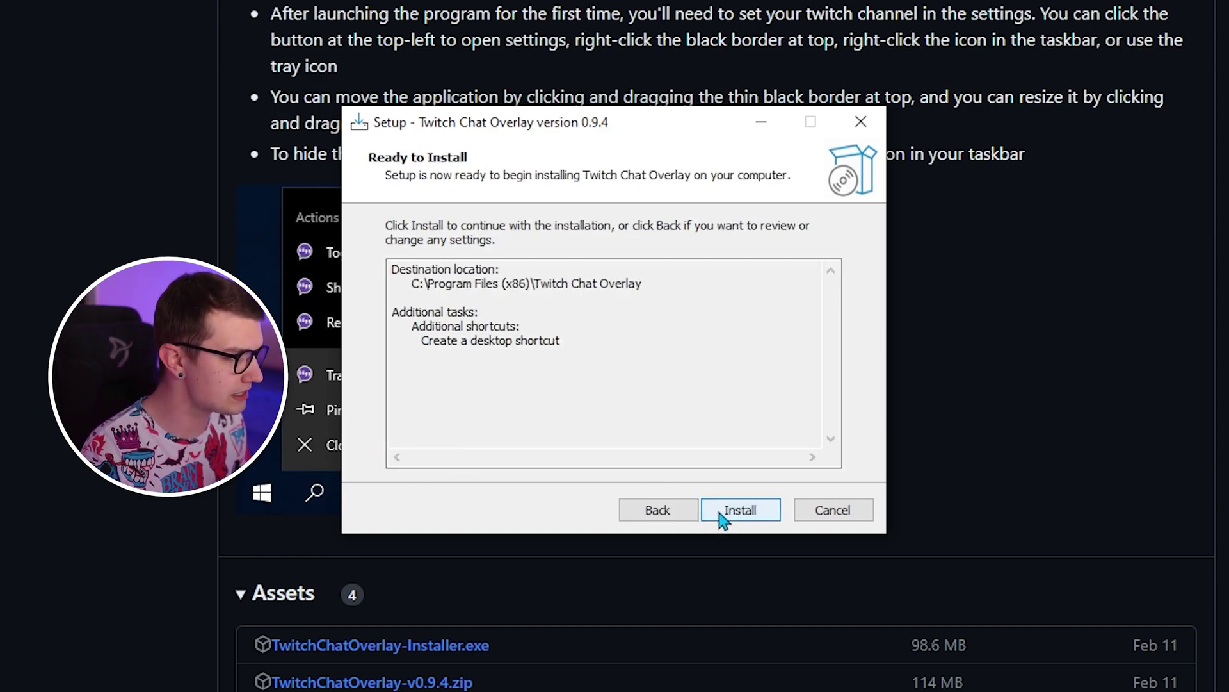
left_click(720, 513)
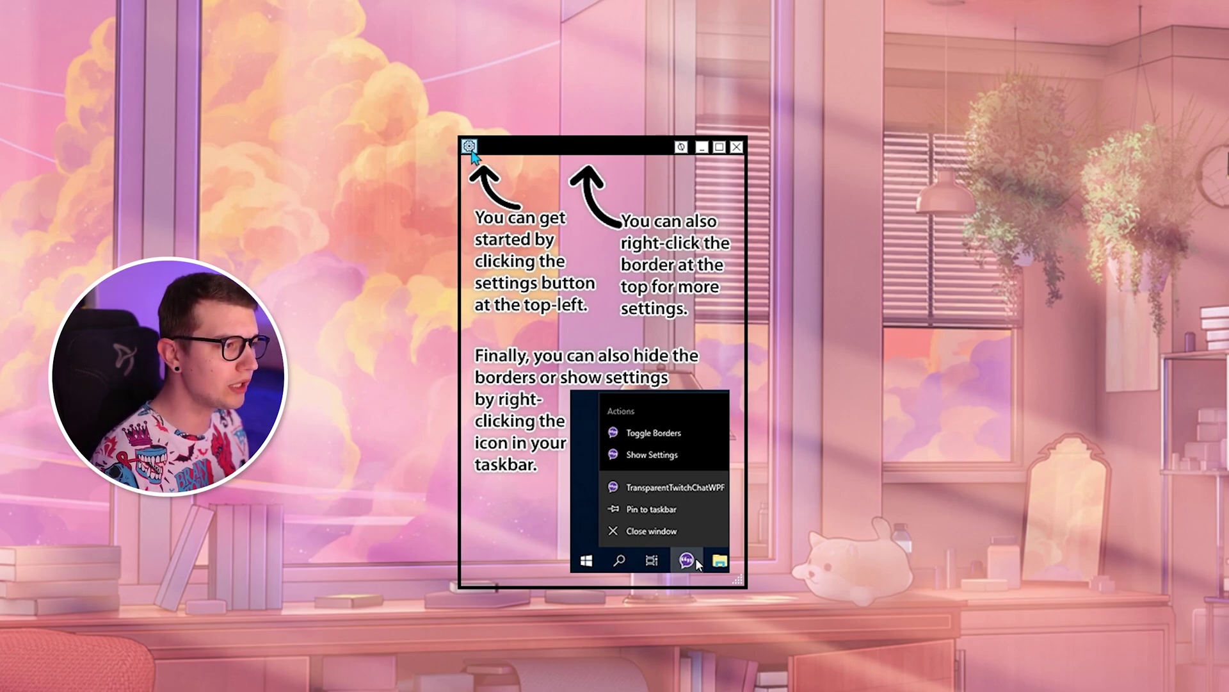
In the overlay's chat settings, enter summit1g as the username and enable showing community point redemptions
left_click(469, 148)
left_click_drag(557, 173, 526, 168)
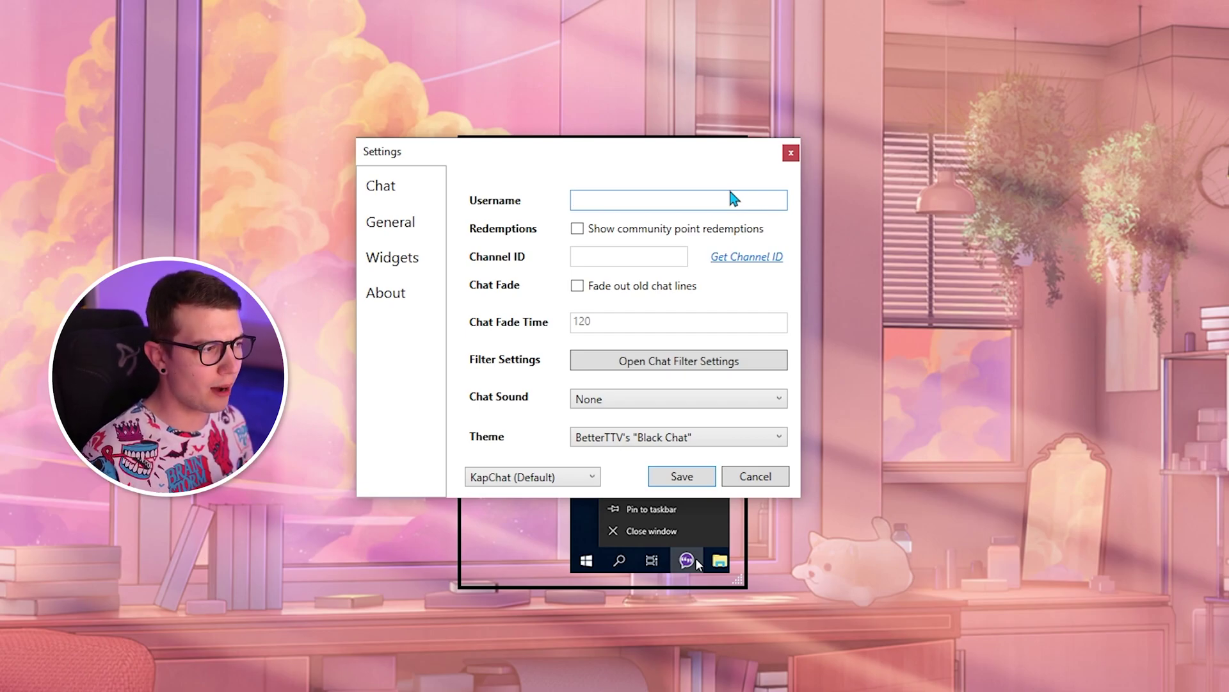
type("summit1g")
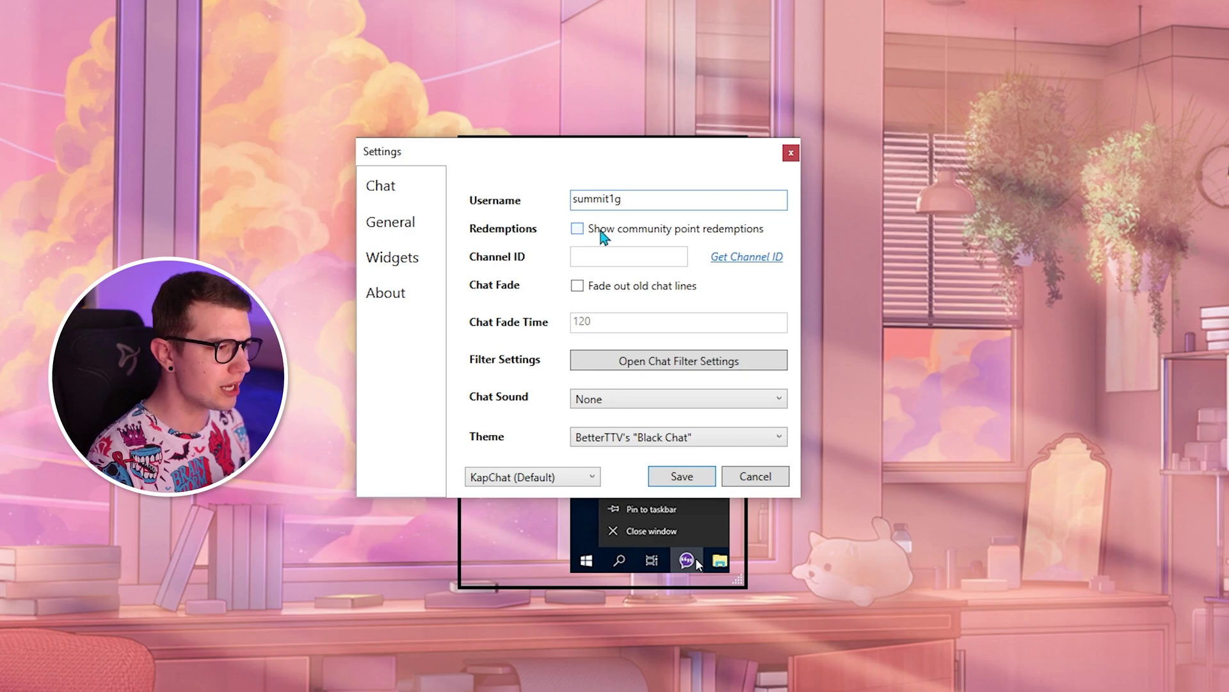
left_click(577, 229)
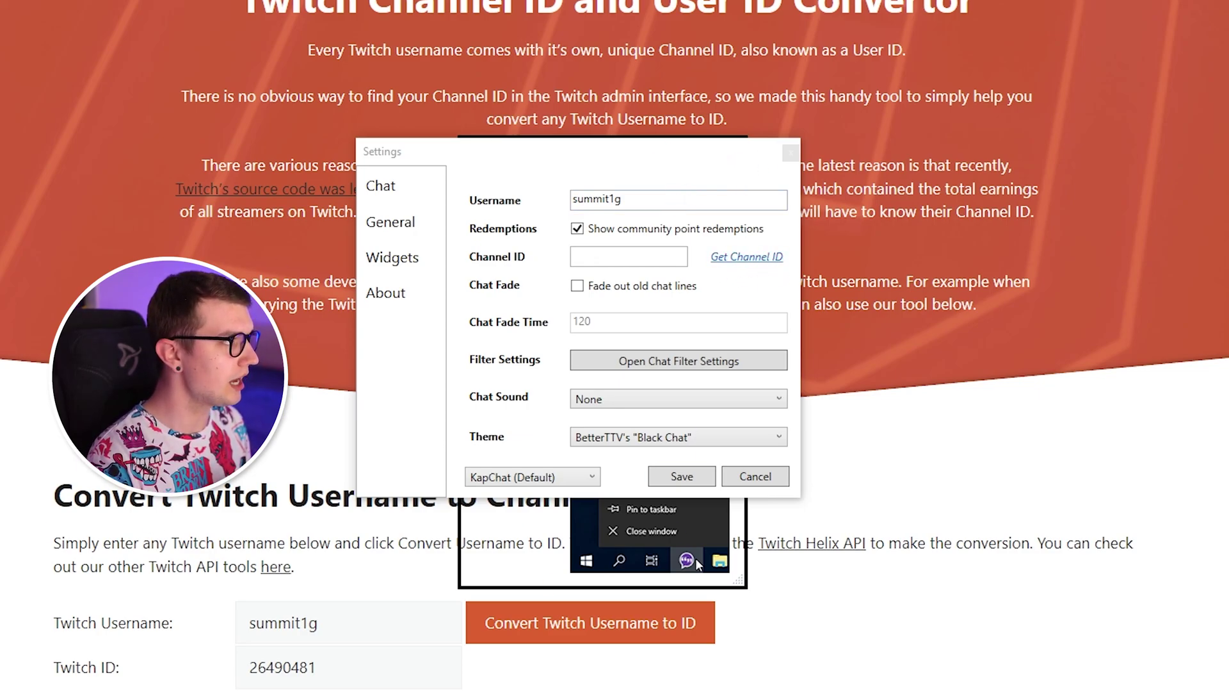
Copy the converted Twitch ID from the converter page into the overlay's Channel ID setting
left_click_drag(509, 157, 1136, 94)
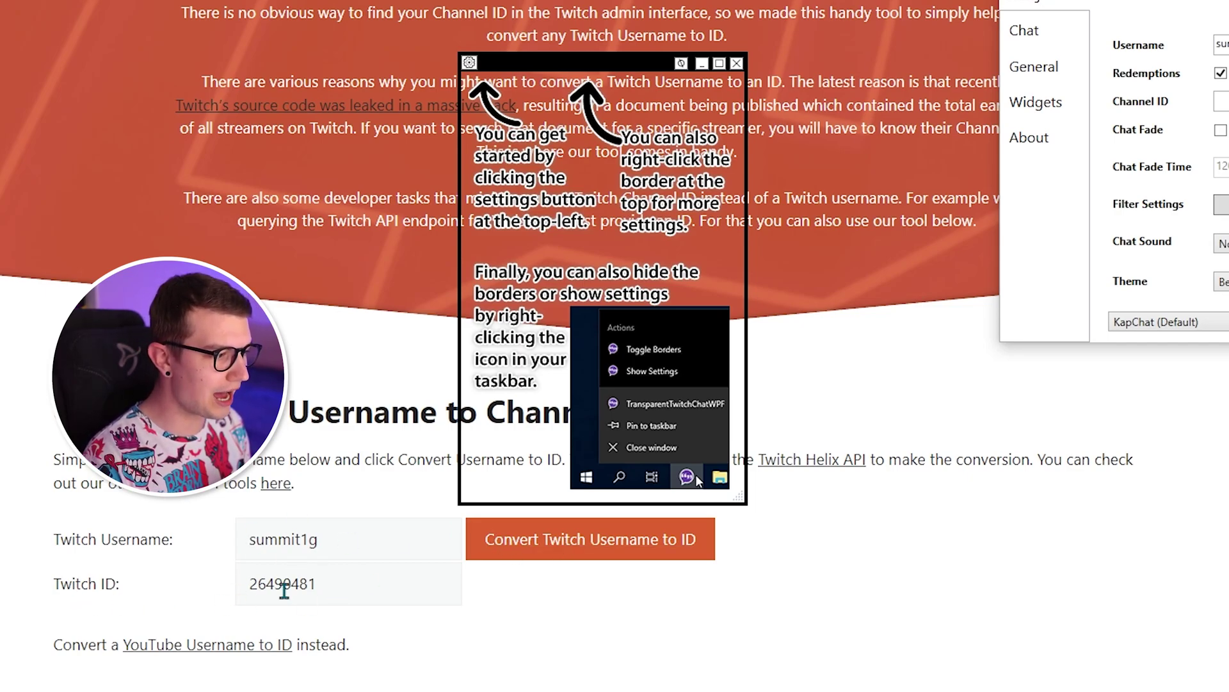
double_click(288, 587)
key("ctrl+c")
left_click(1222, 101)
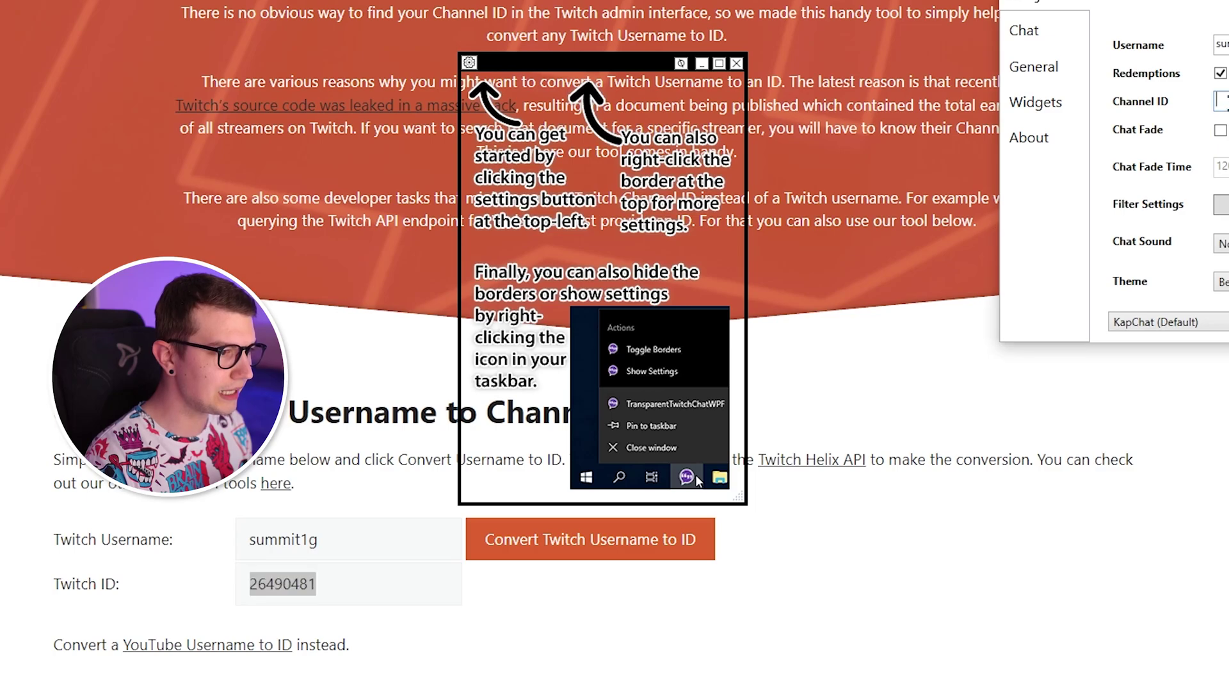
key("ctrl+v")
left_click_drag(1203, 9, 601, 91)
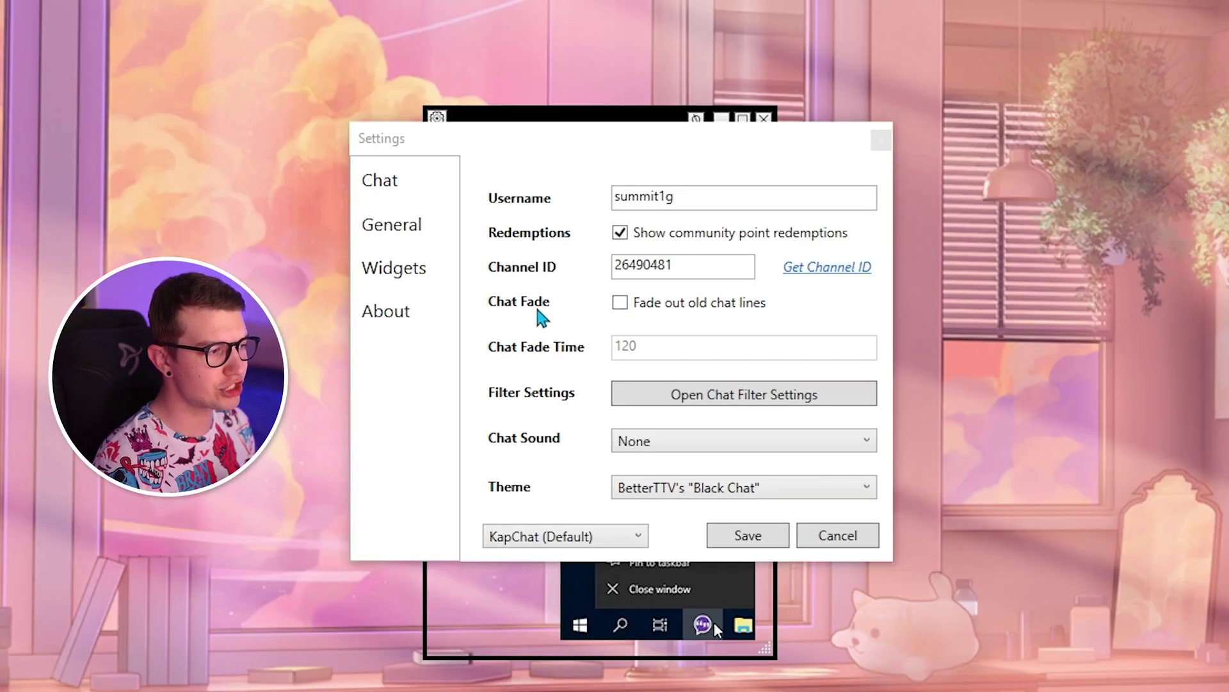
Enable fading out old chat lines, keeping the chat fade time at 120
left_click(622, 305)
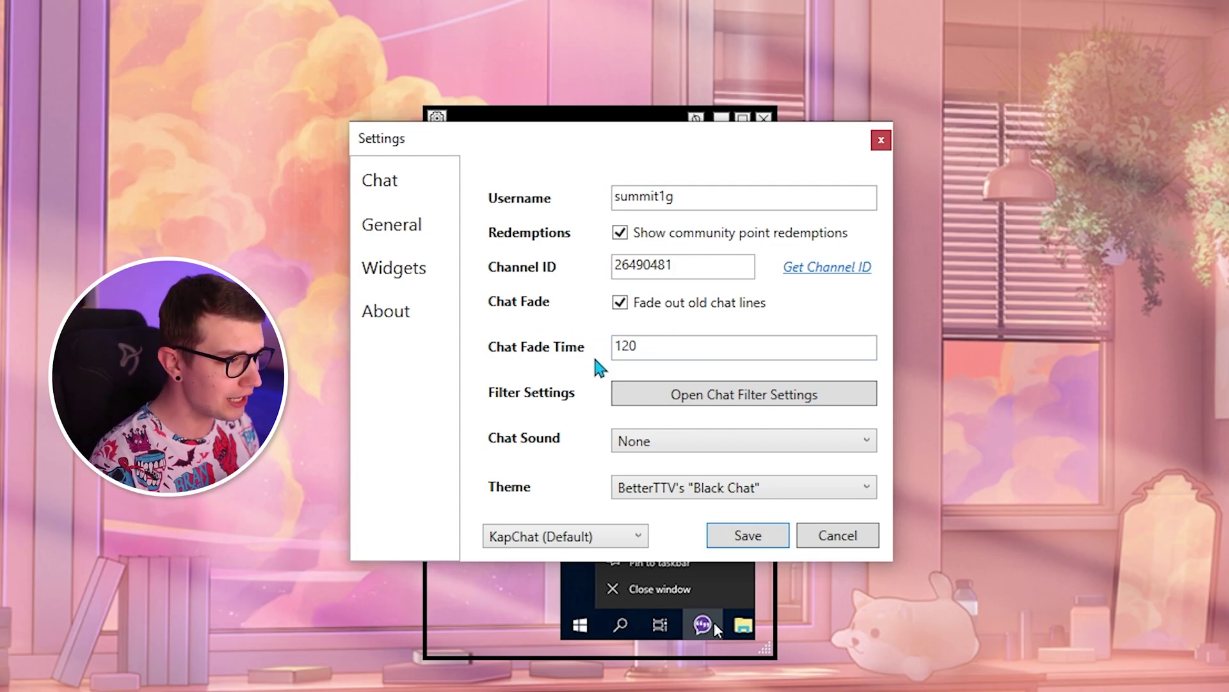
double_click(647, 354)
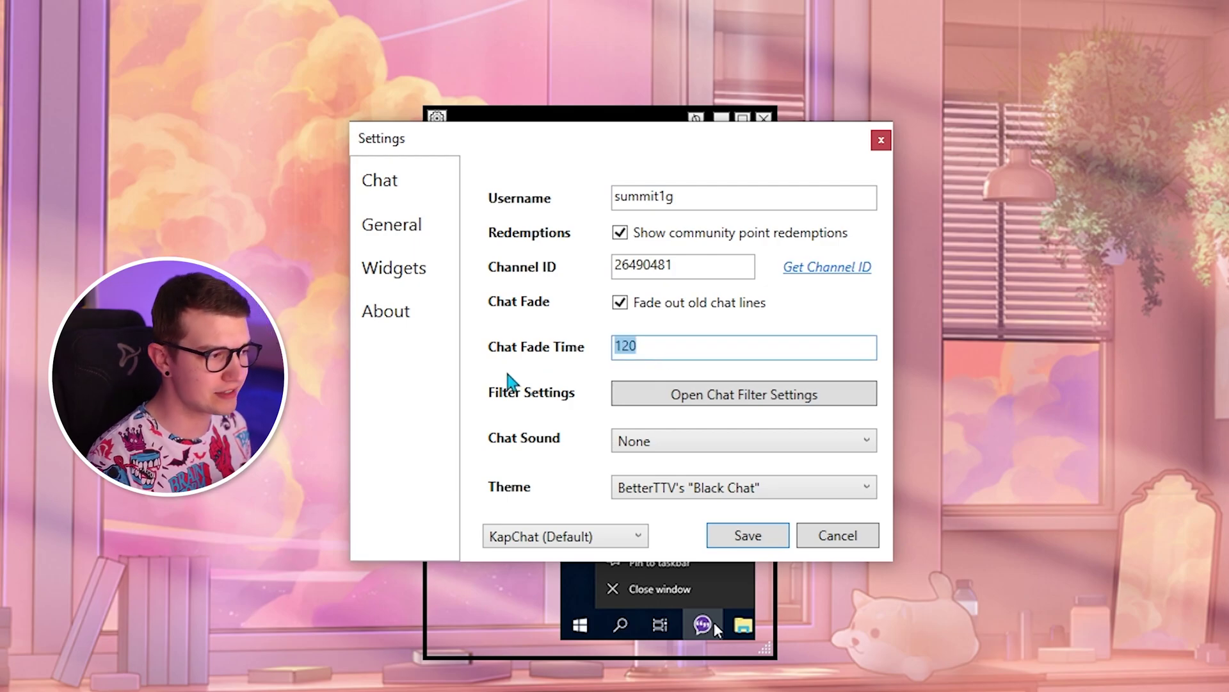
left_click(665, 342)
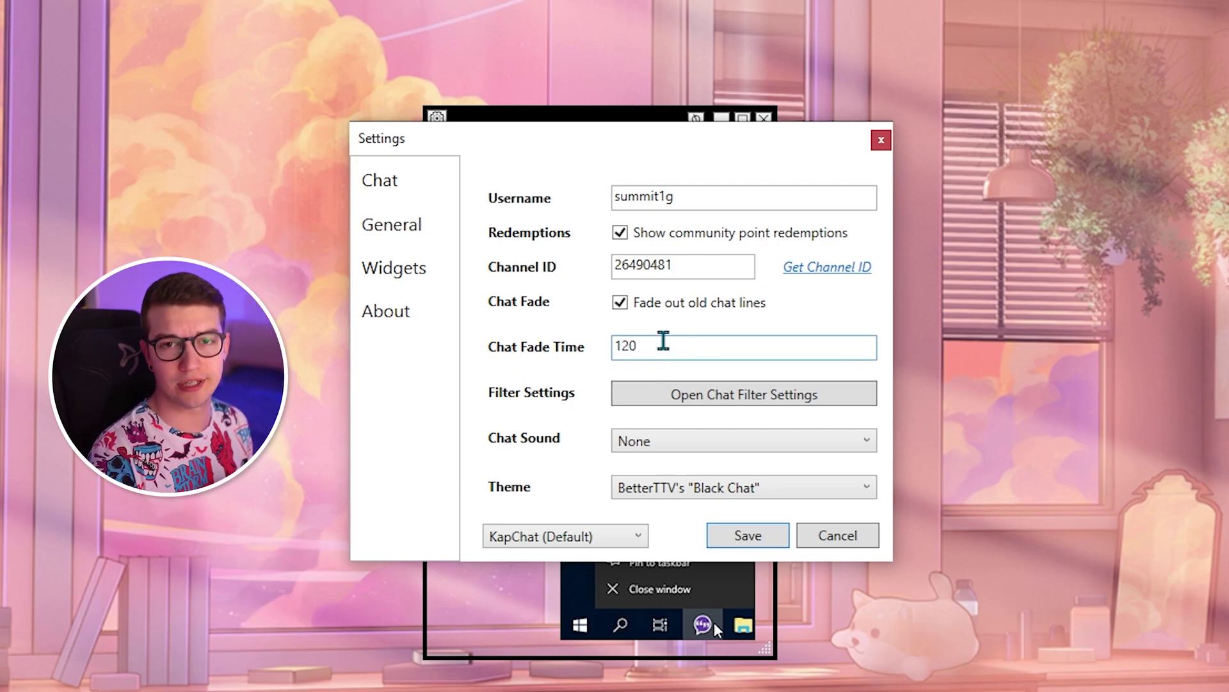
Examine the username options in the chat filter settings and leave them without saving
left_click(737, 402)
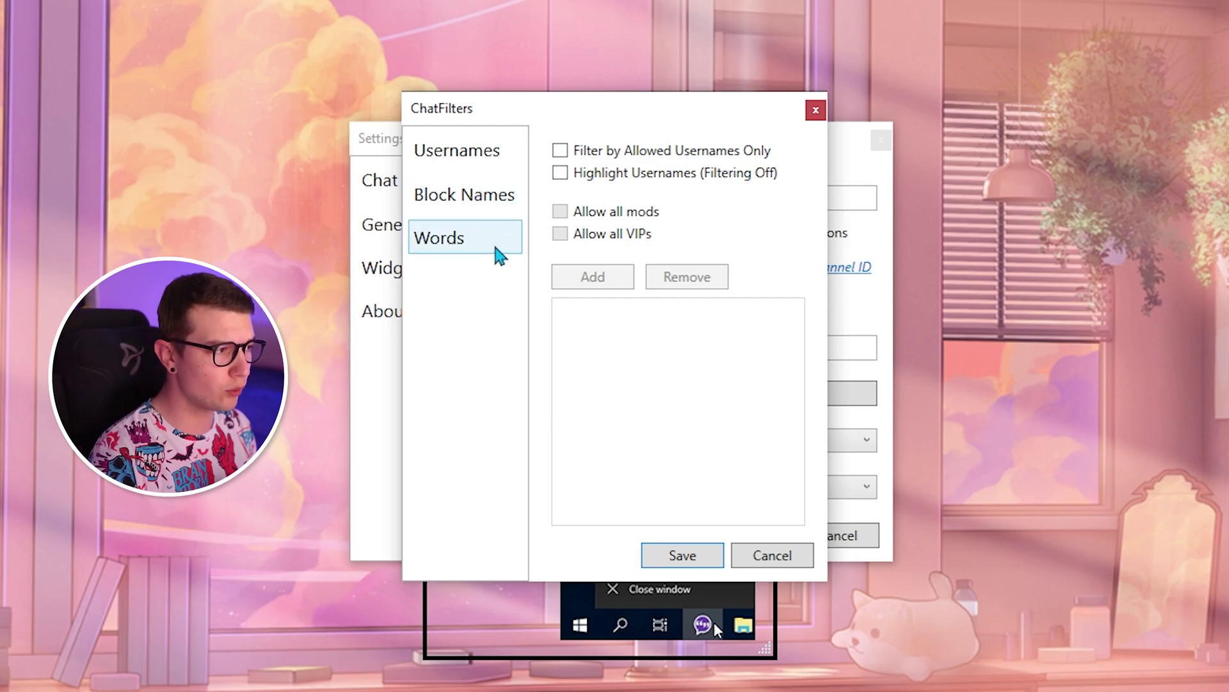
left_click(487, 157)
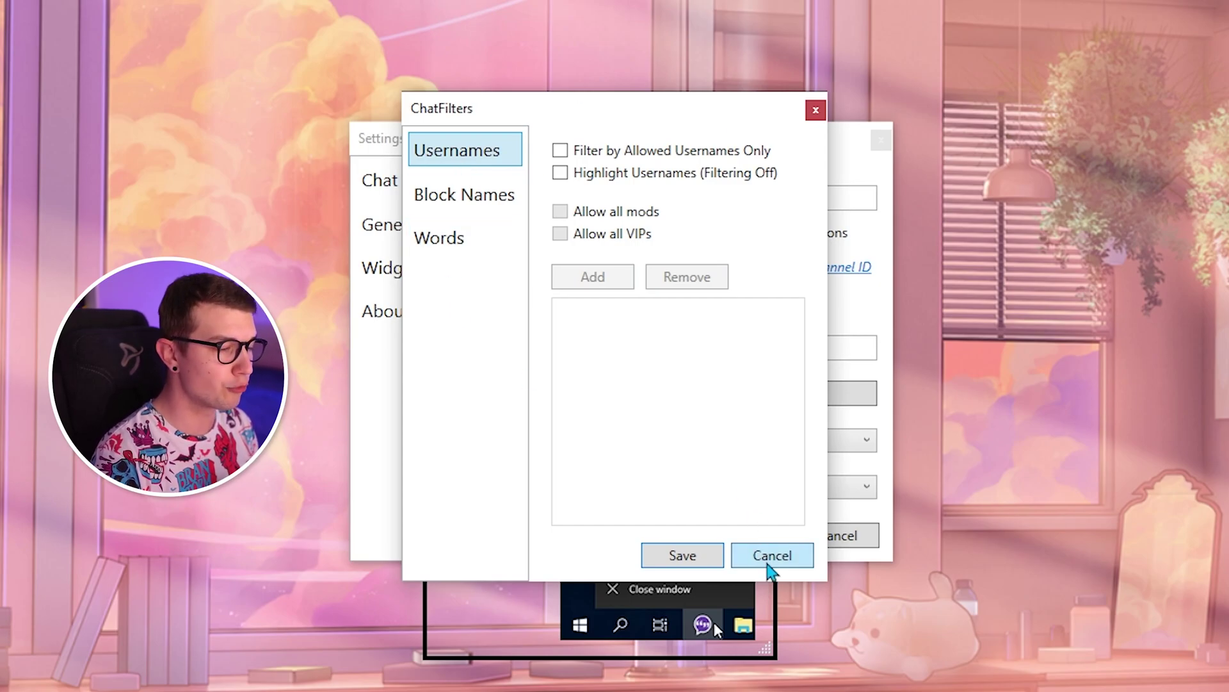
left_click(771, 561)
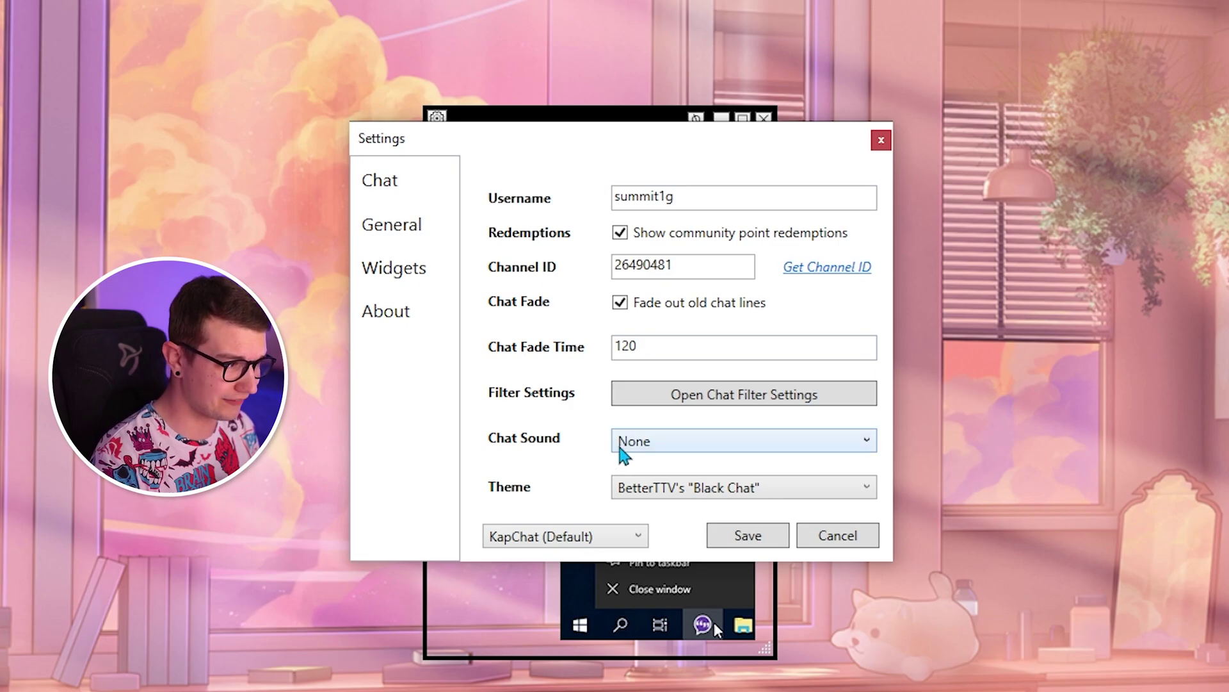
Choose the BetterTTV's "Black Chat" theme and save the overlay settings
left_click(658, 491)
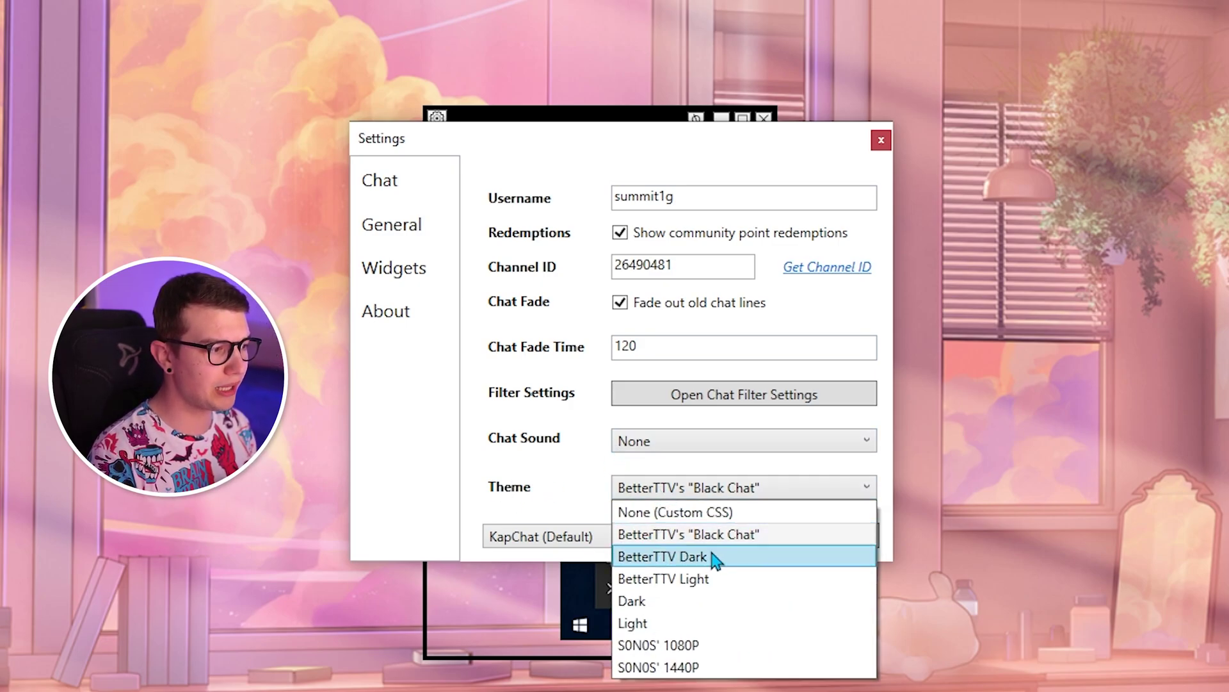
left_click(726, 540)
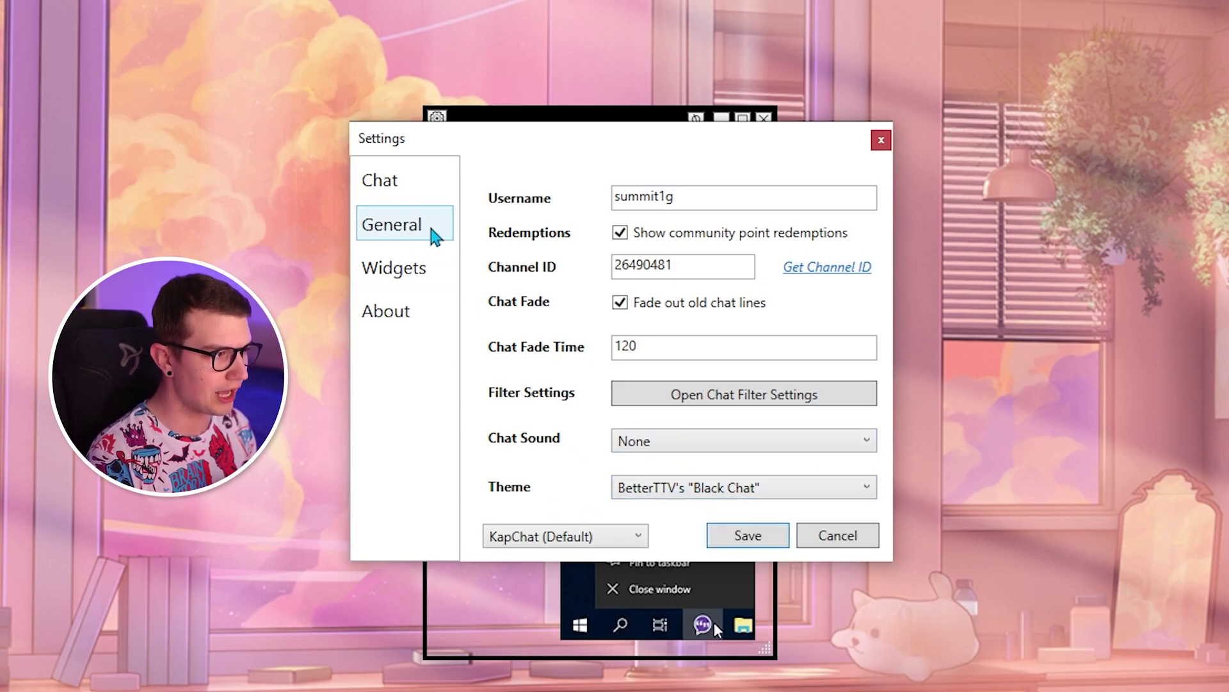
left_click(749, 536)
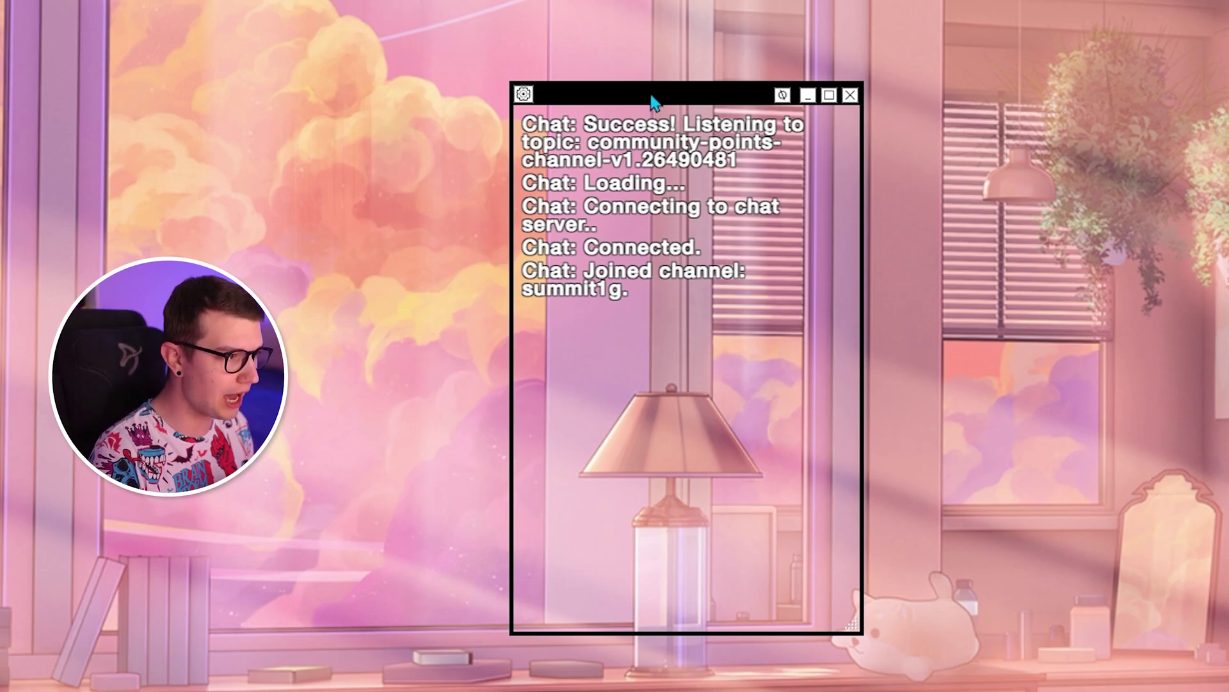
Reposition the chat overlay and place it over the Twitch stream beside the channel's own chat to compare messages
left_click_drag(653, 100, 593, 56)
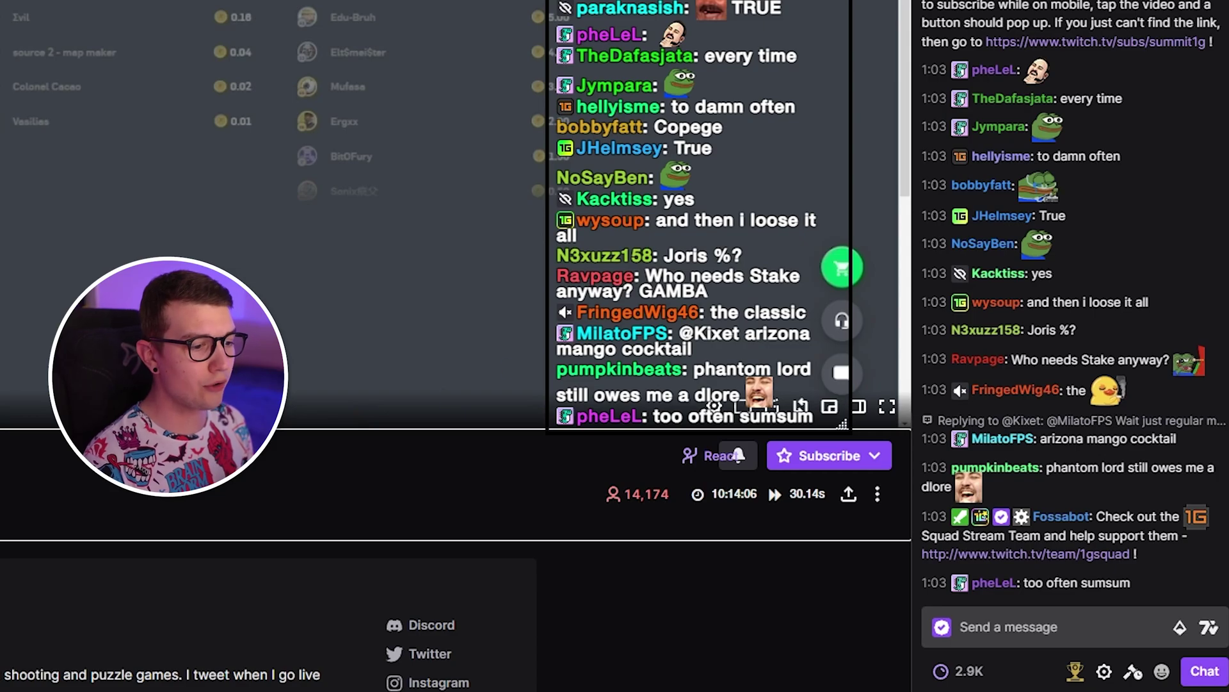
left_click_drag(696, 7, 713, 92)
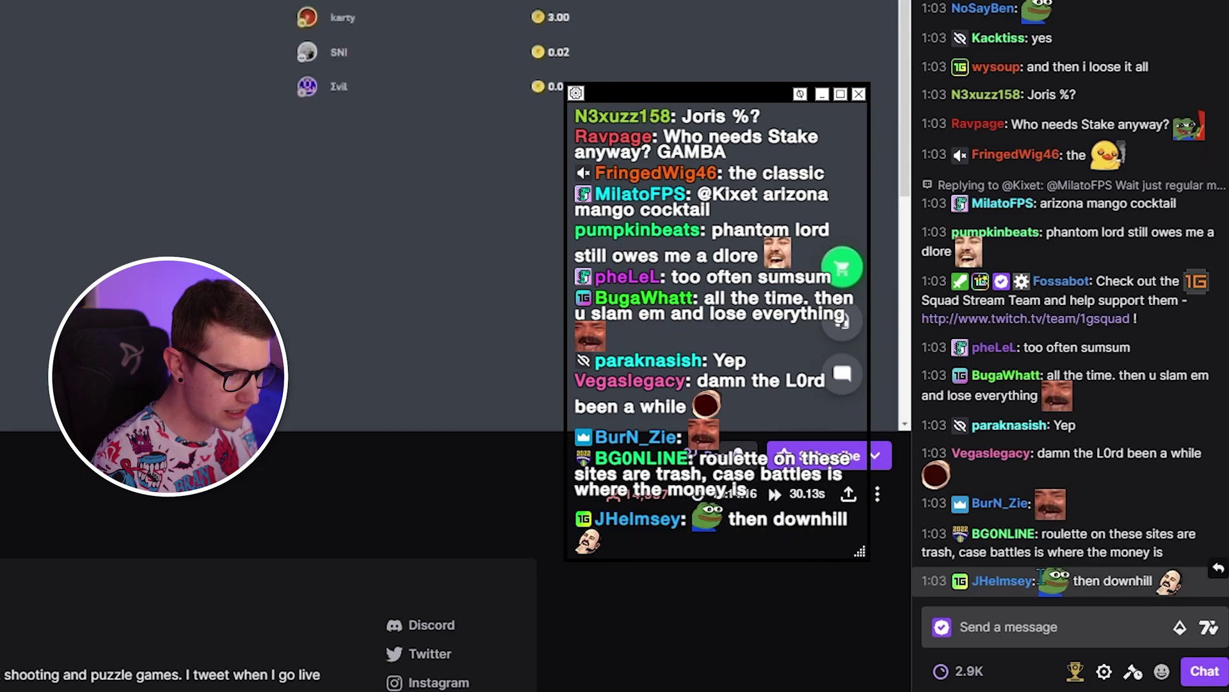
mouse_move(1043, 584)
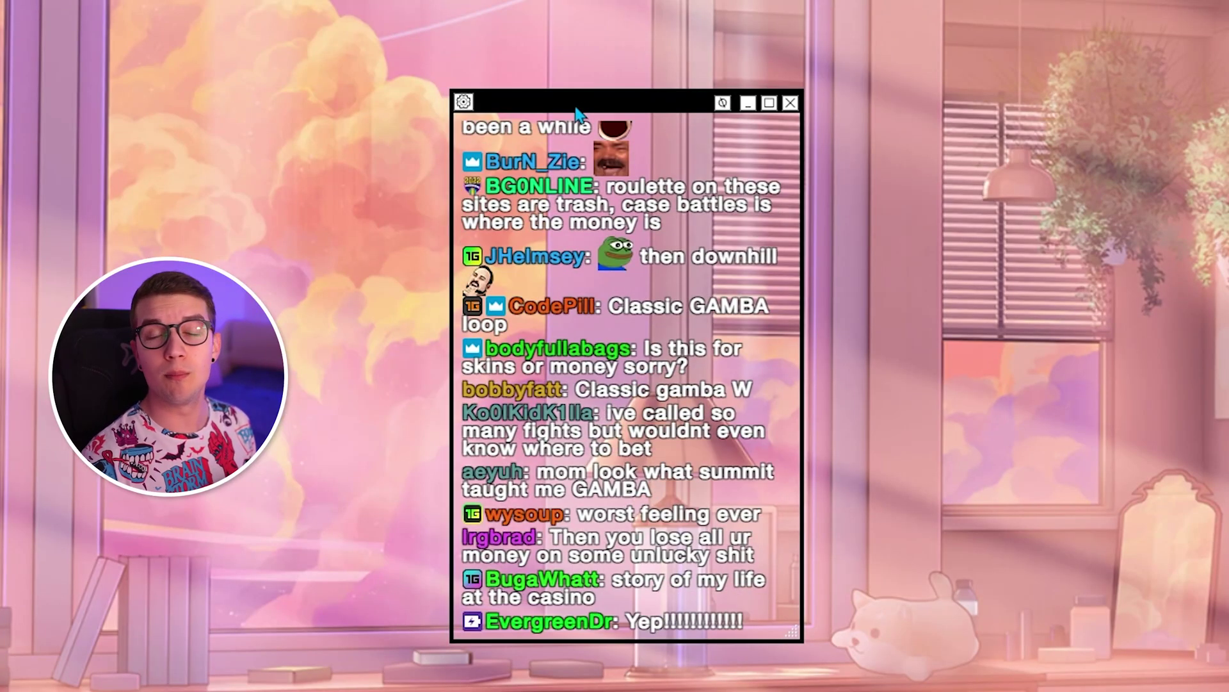
Enable Auto-Hide Borders in the overlay's general settings, look over the widget and chat options, and save
left_click(464, 101)
left_click(383, 224)
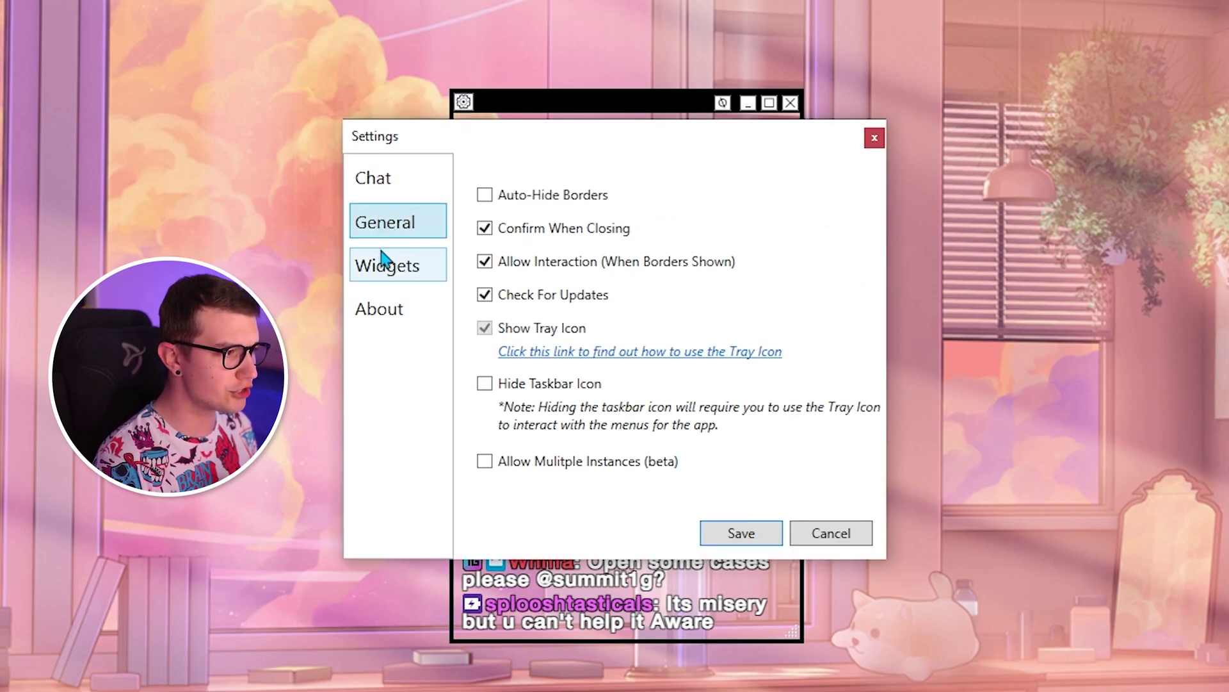
left_click(485, 195)
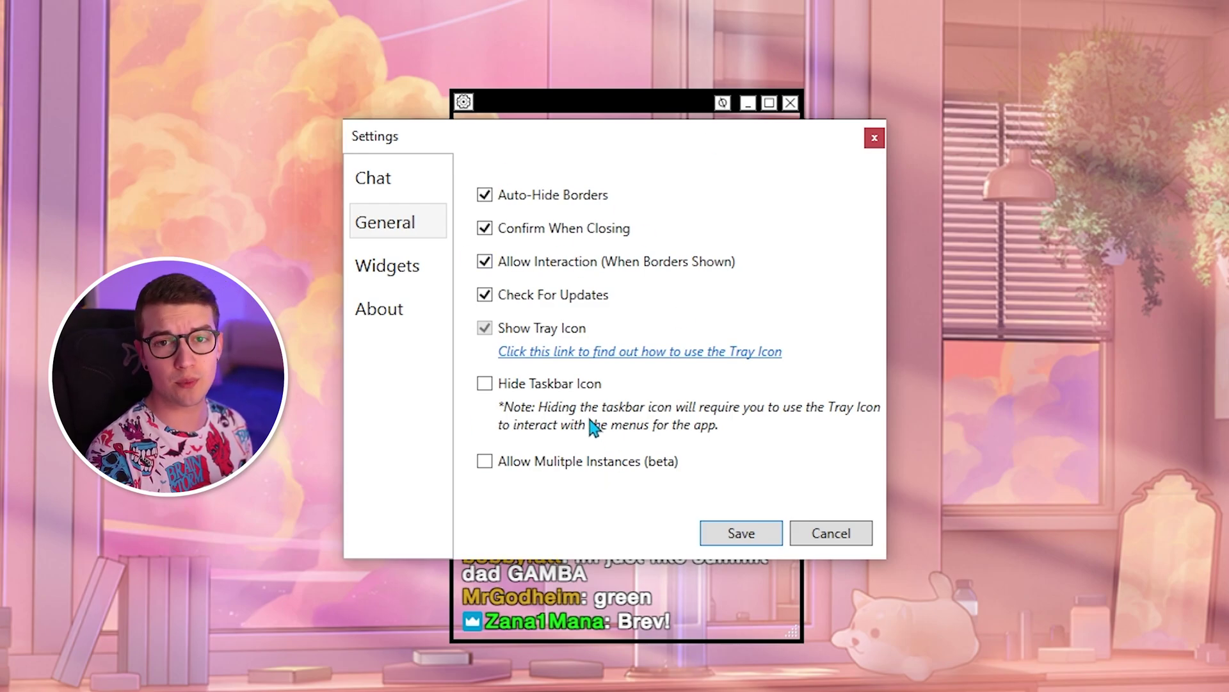
left_click(411, 273)
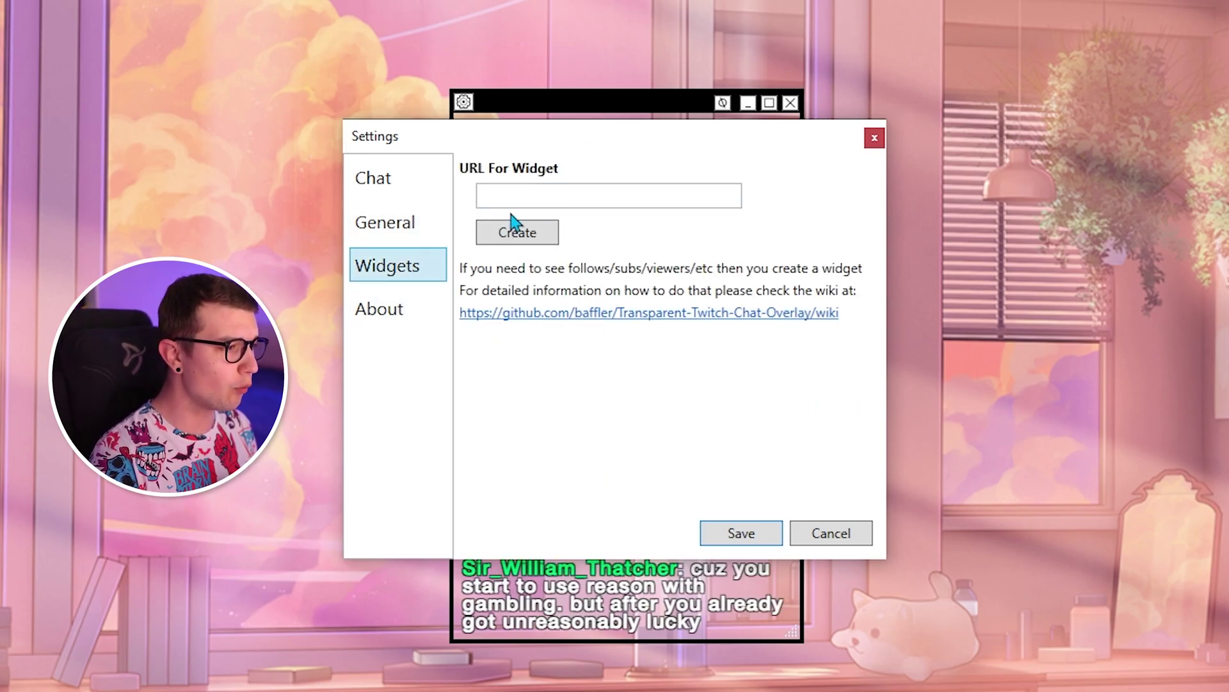
left_click(407, 182)
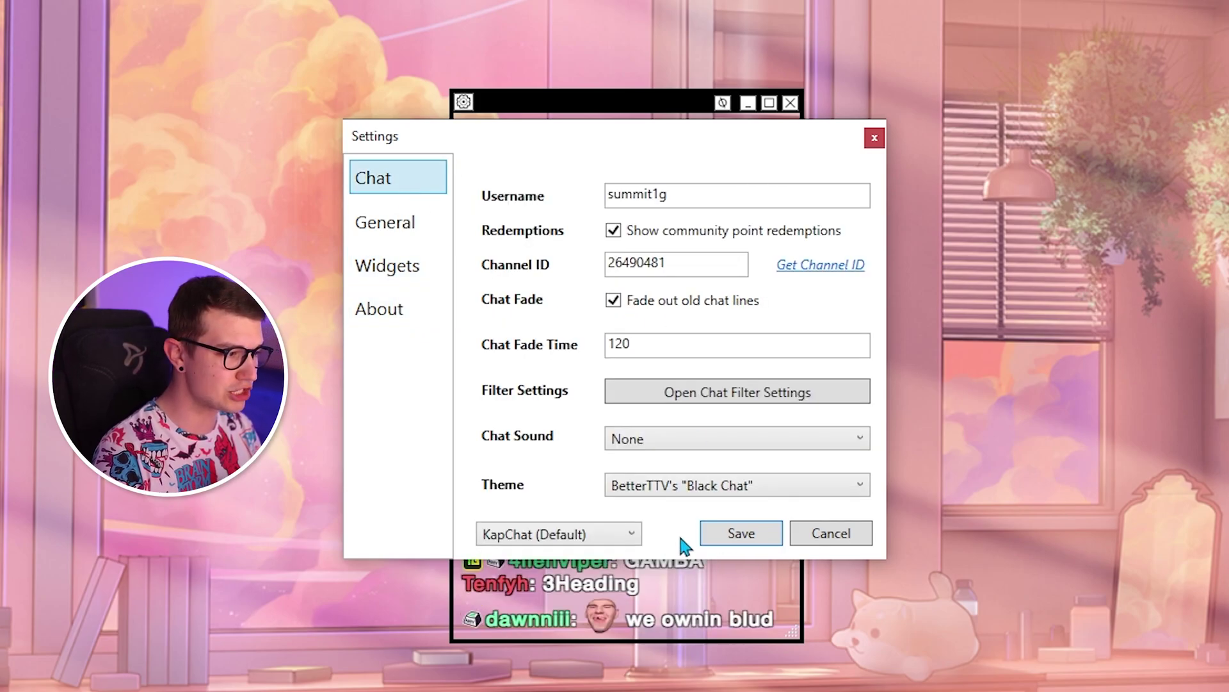
left_click(733, 542)
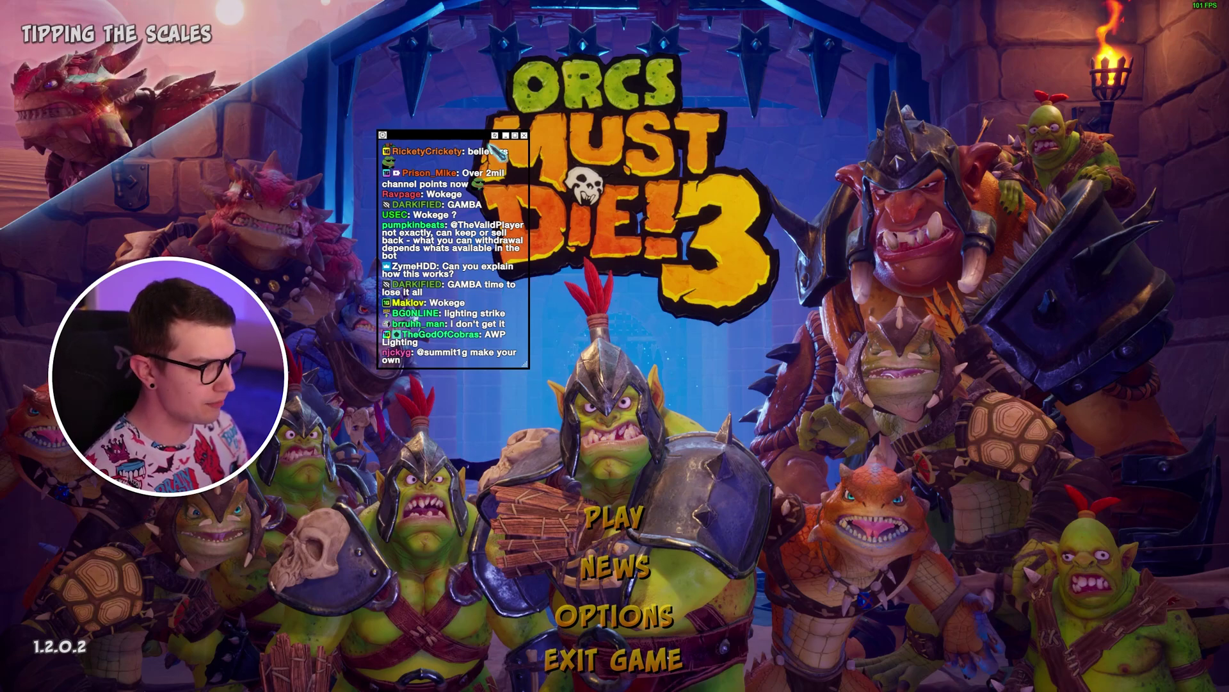
Move the chat overlay into the upper-left corner of the Orcs Must Die! 3 game screen
left_click_drag(492, 148, 245, 82)
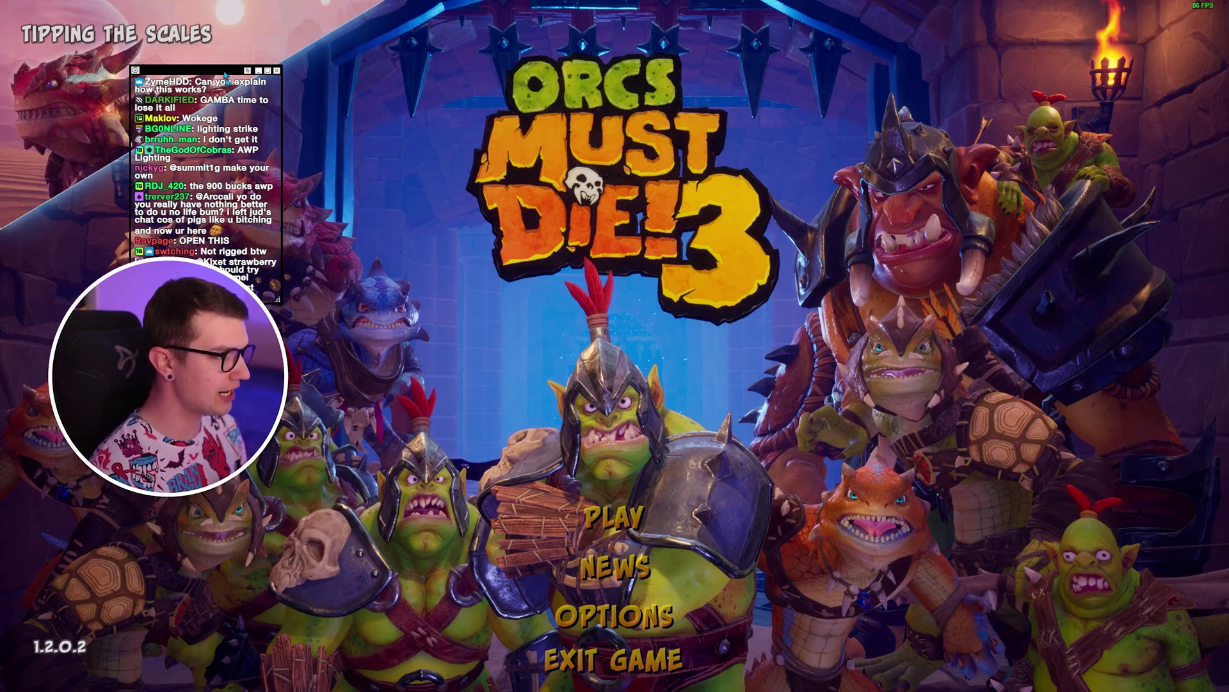
left_click_drag(226, 75, 96, 10)
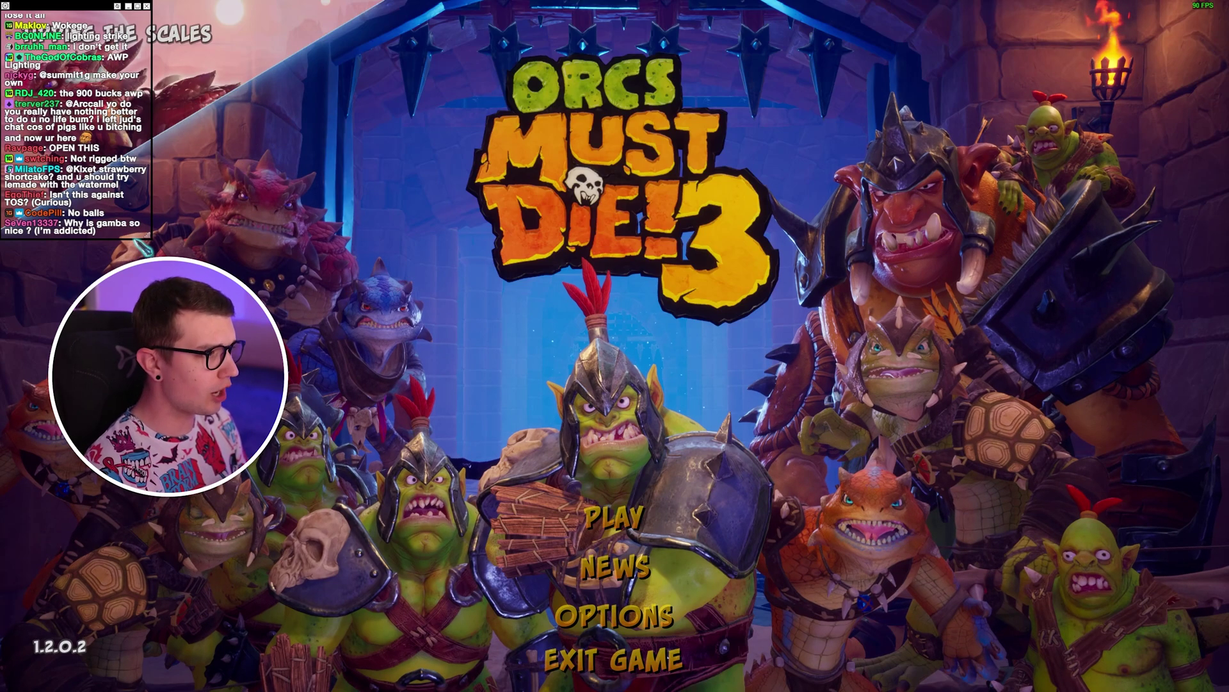